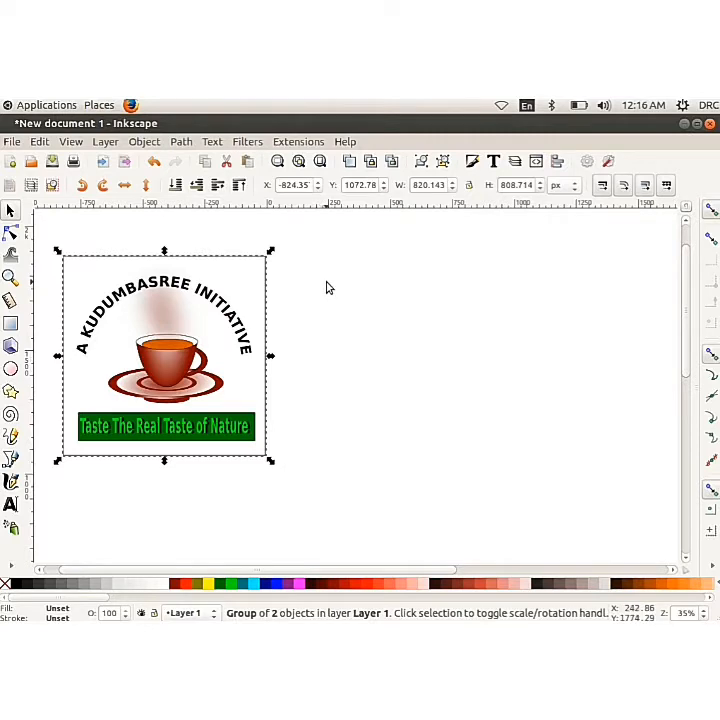
Draw a rectangle about 1486 by 831 px beside the logo and fill it with yellow
click(318, 285)
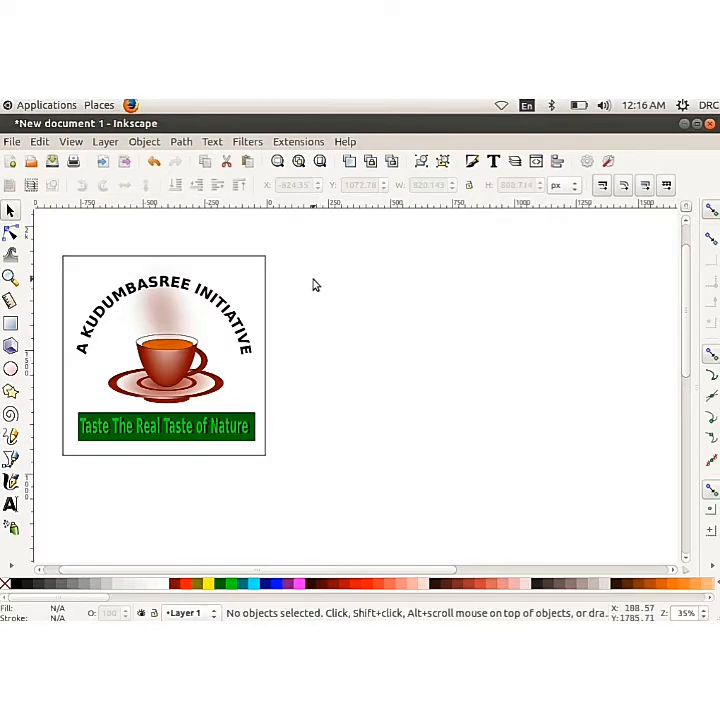
click(10, 323)
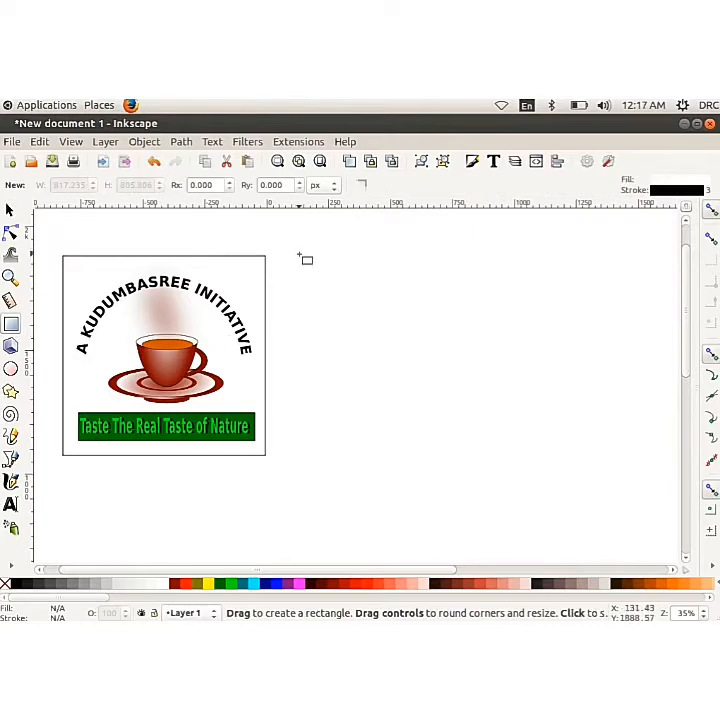
drag(299, 254, 667, 460)
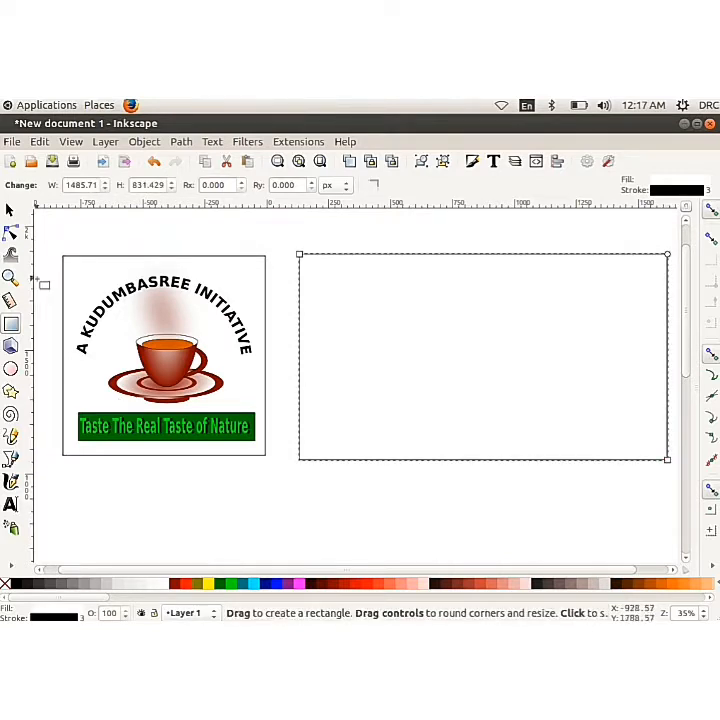
click(10, 209)
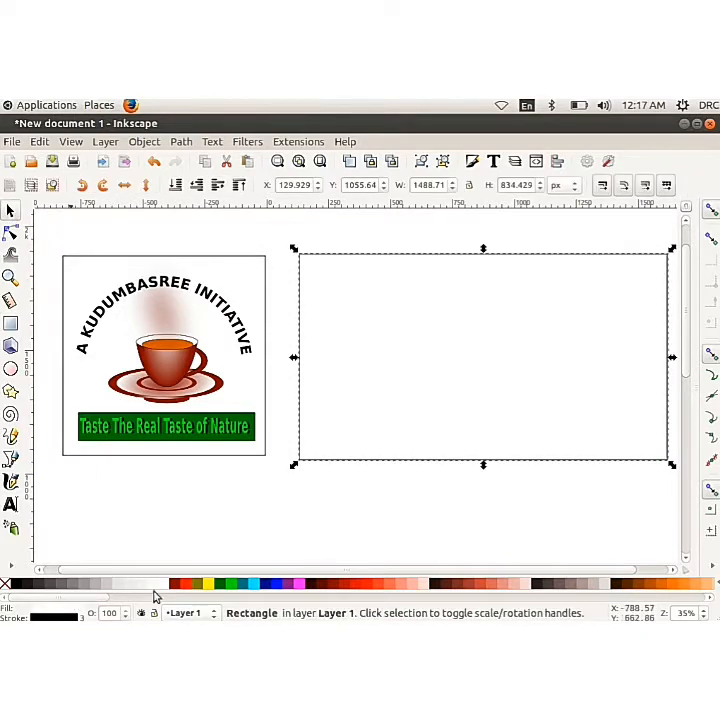
click(205, 584)
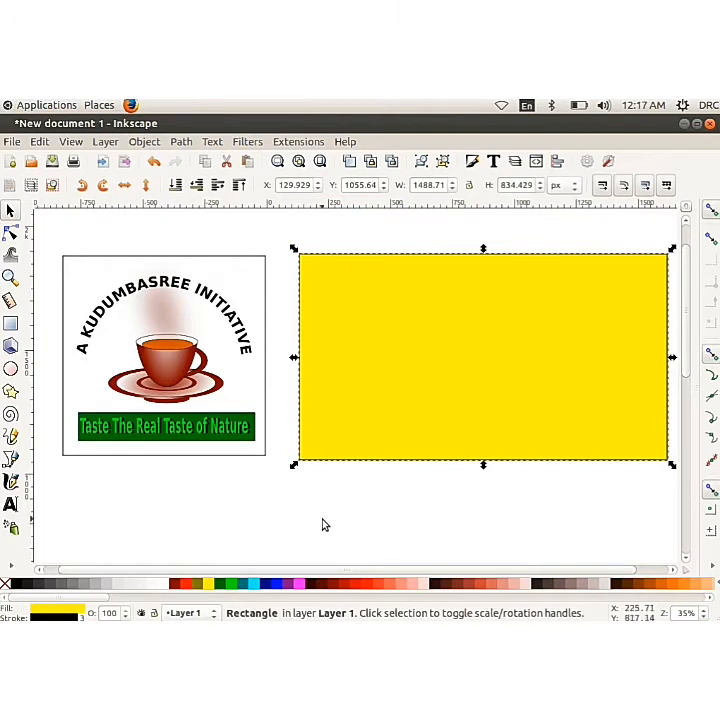
click(254, 514)
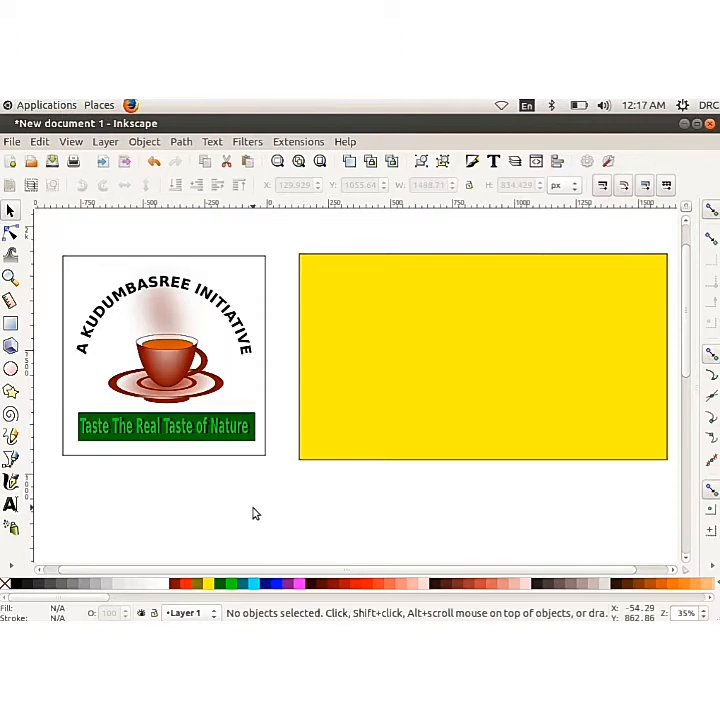
Import plantation.jpg as an embedded image with the DPI taken from the file
click(12, 141)
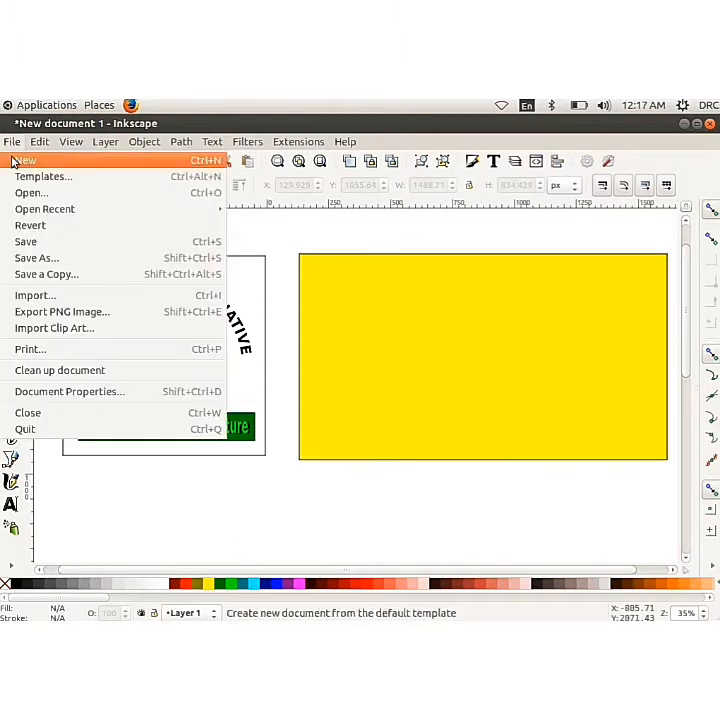
click(38, 295)
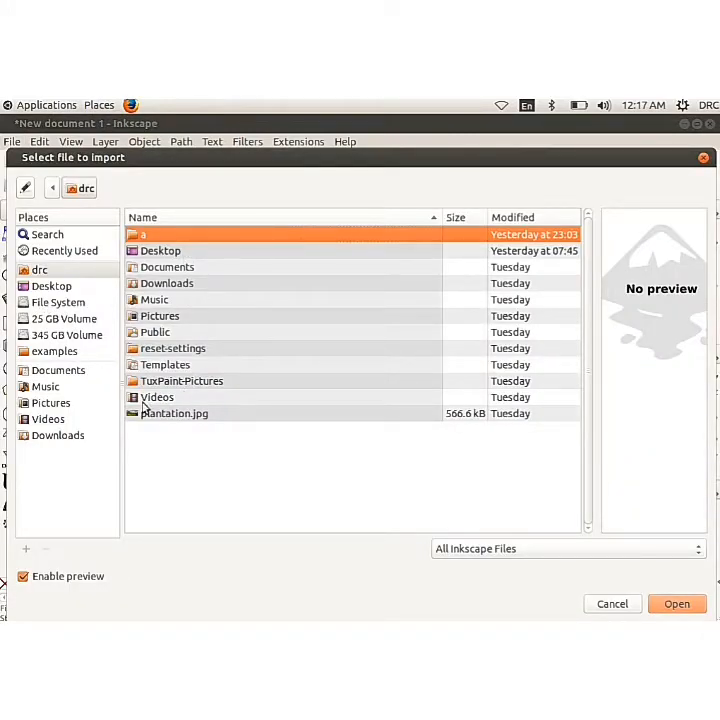
click(185, 416)
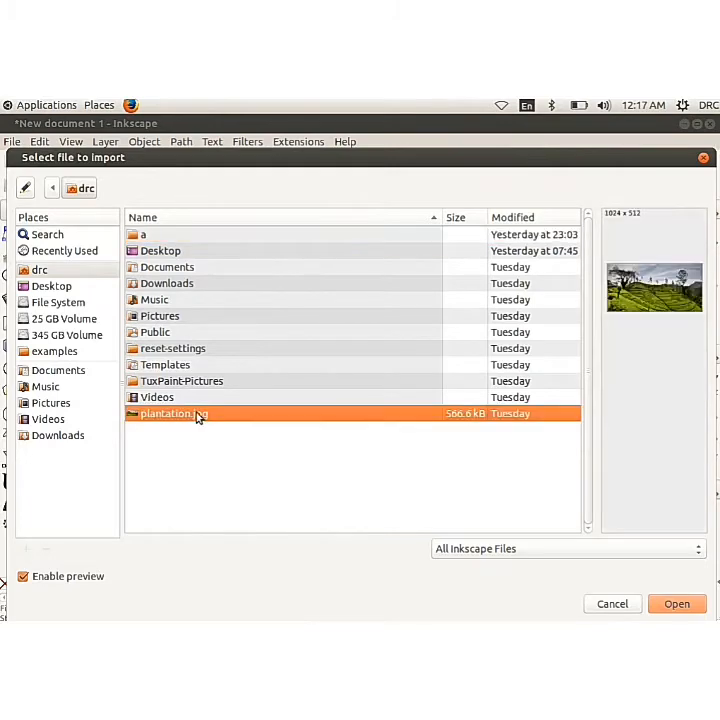
click(676, 604)
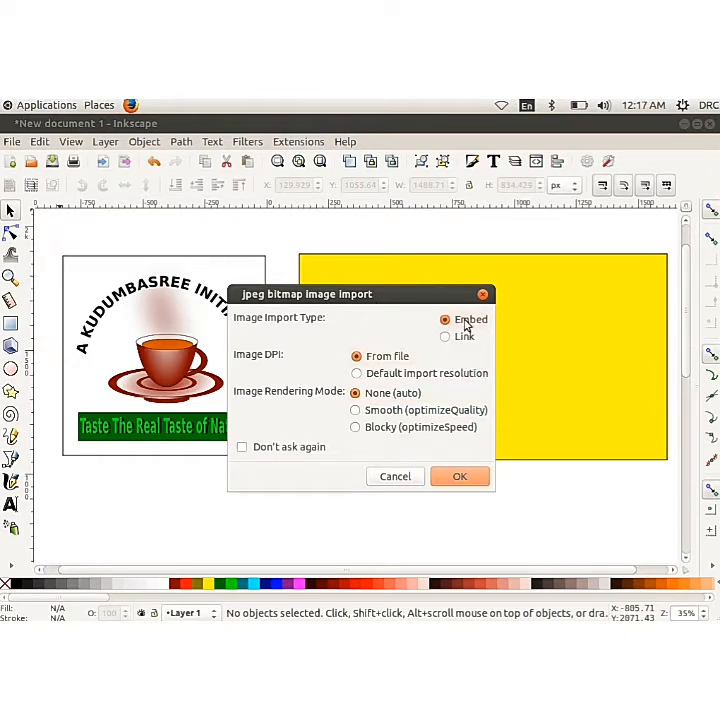
click(457, 480)
Fit the plantation image inside the yellow rectangle at about 1440 by 781 px, leaving a thin yellow border
drag(457, 486, 385, 307)
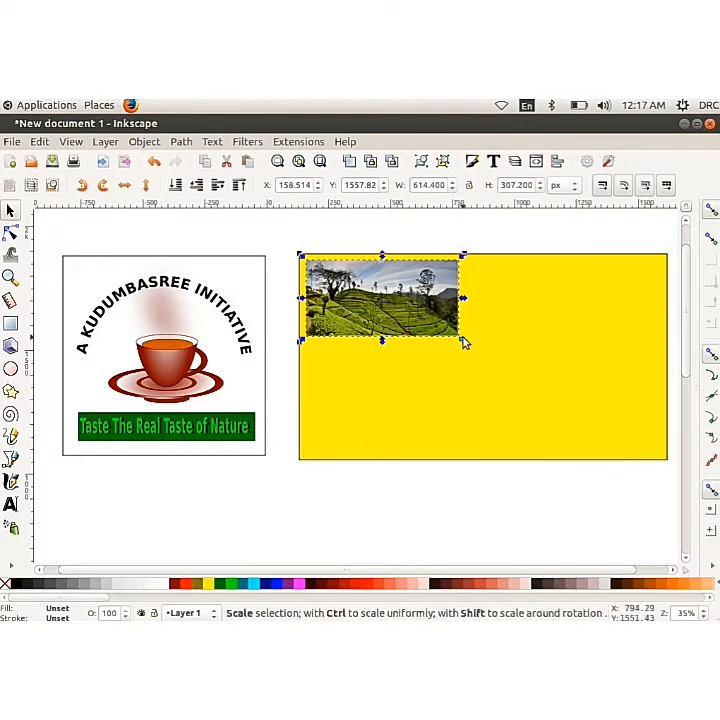
drag(462, 341, 668, 466)
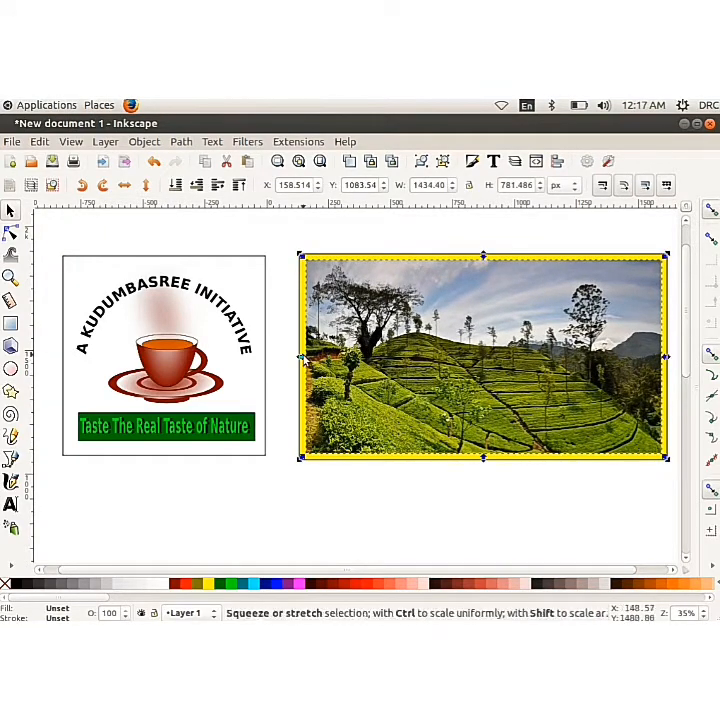
drag(302, 360, 302, 357)
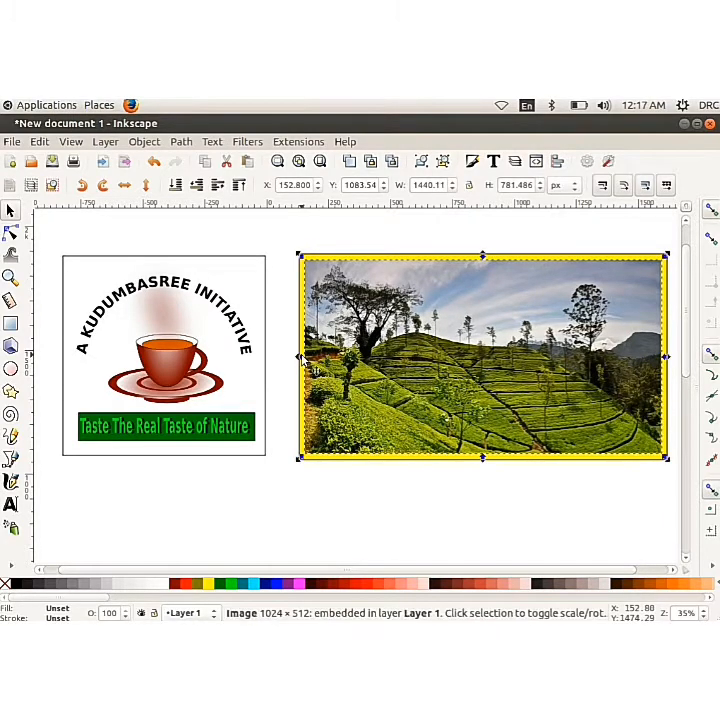
click(364, 479)
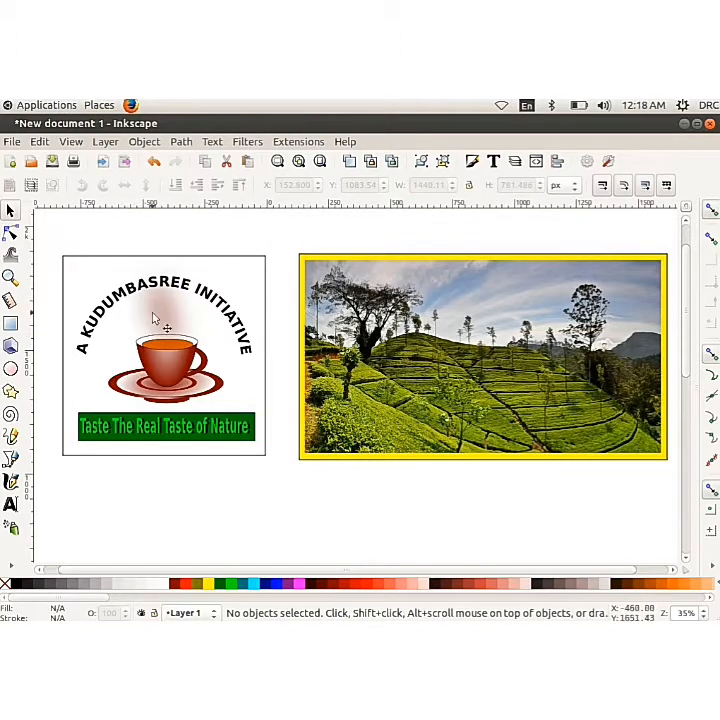
Move the logo group onto the plantation image and bring it in front of the picture
drag(151, 296, 403, 302)
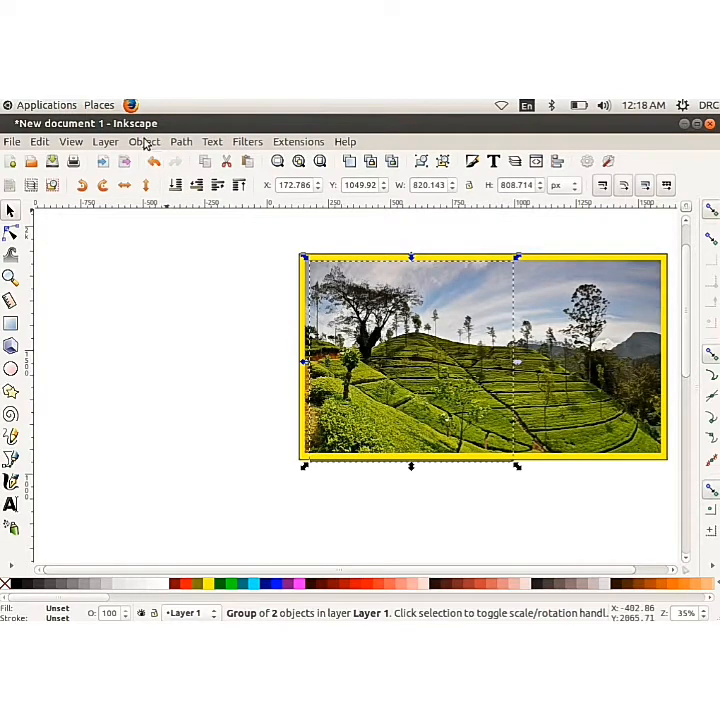
click(144, 141)
click(171, 370)
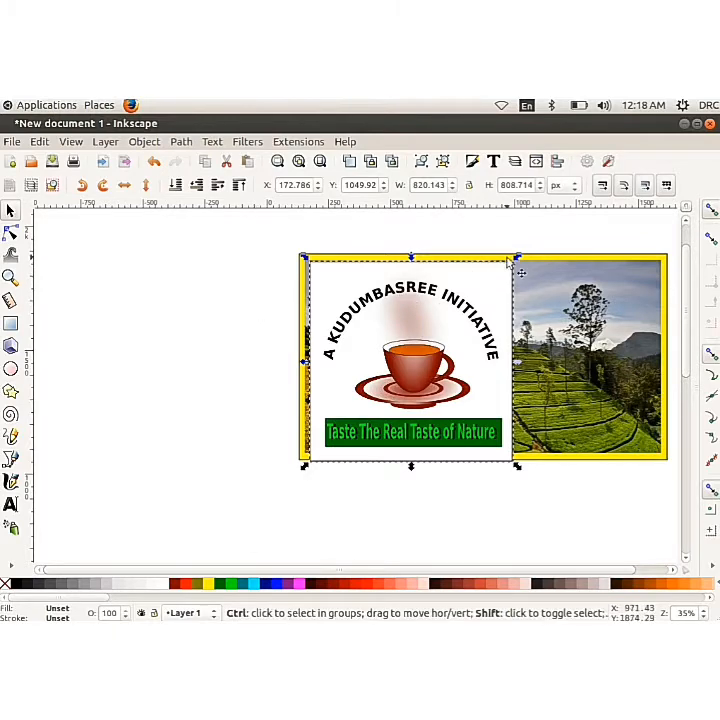
Shrink the logo group to about 571 by 563 px and place it in the left part of the plantation image
drag(516, 260, 500, 293)
drag(444, 351, 423, 337)
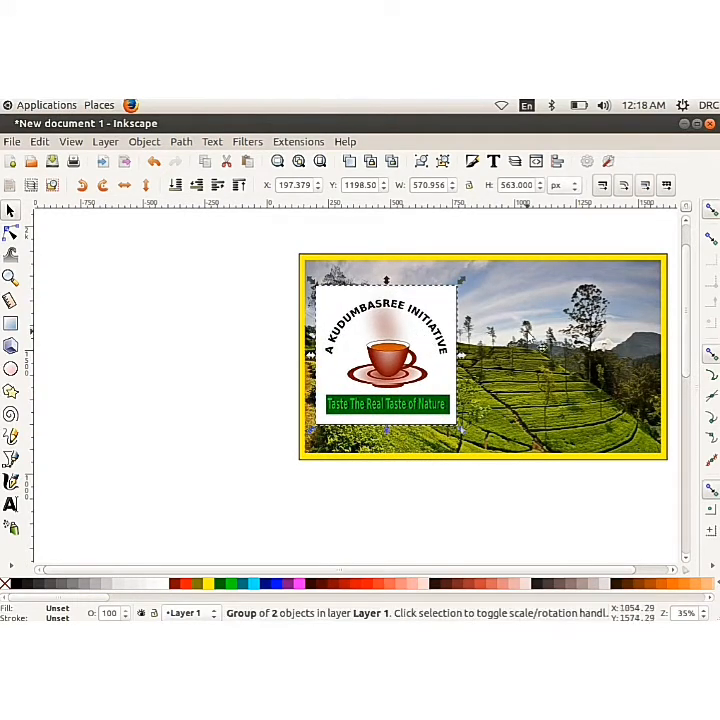
click(507, 331)
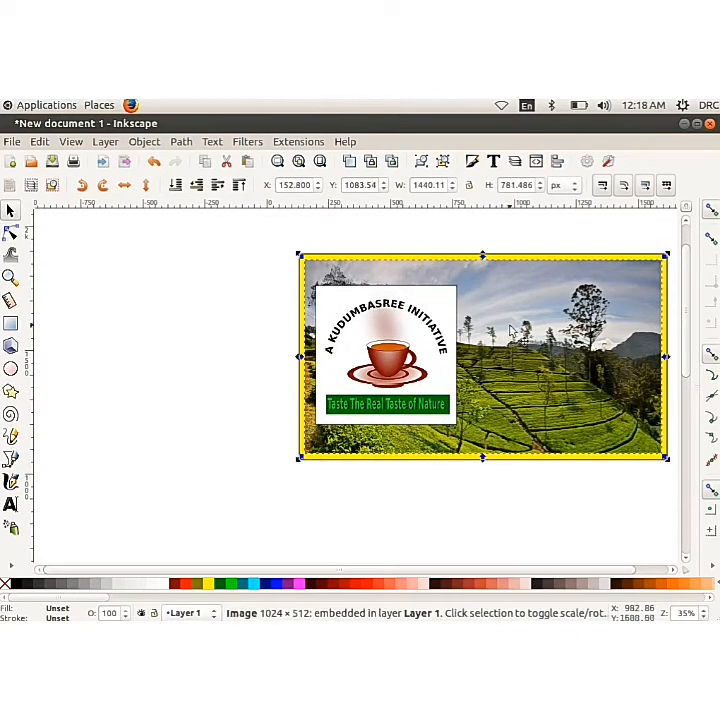
click(235, 344)
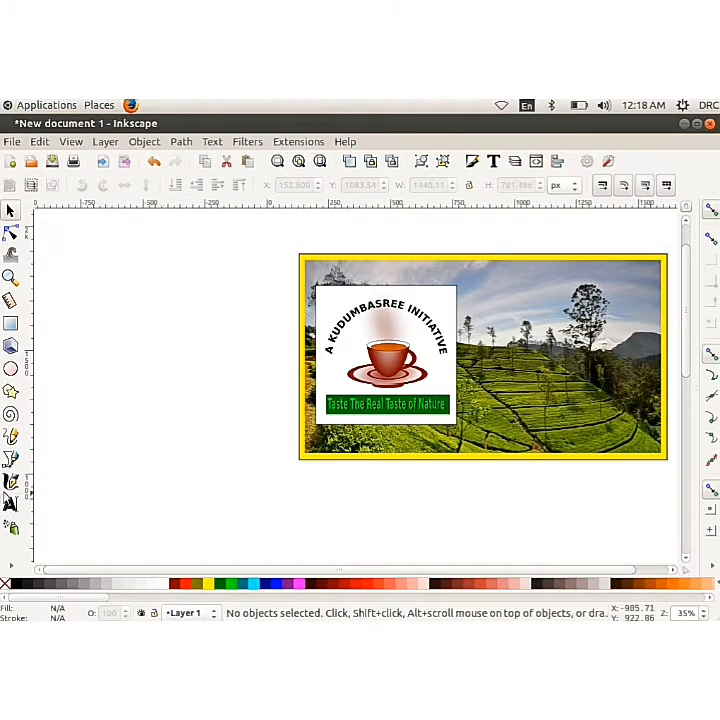
Add the text RAINBOW COFFEE SHOP on the empty canvas beside the banner
click(11, 506)
click(66, 383)
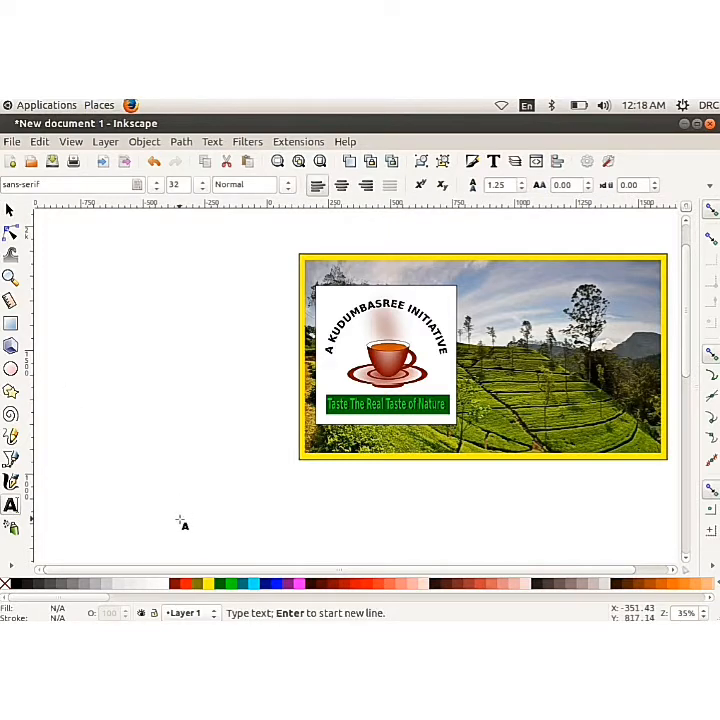
text(R)
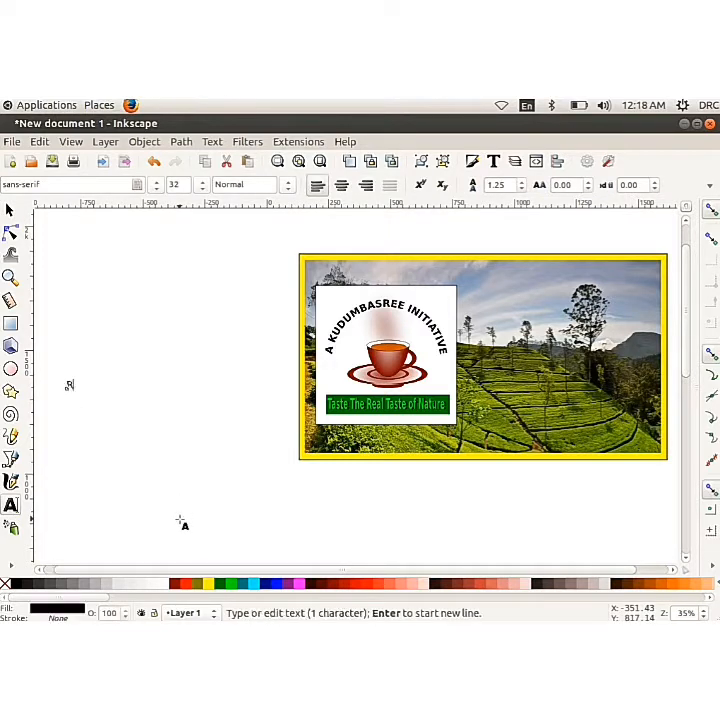
text(AINB)
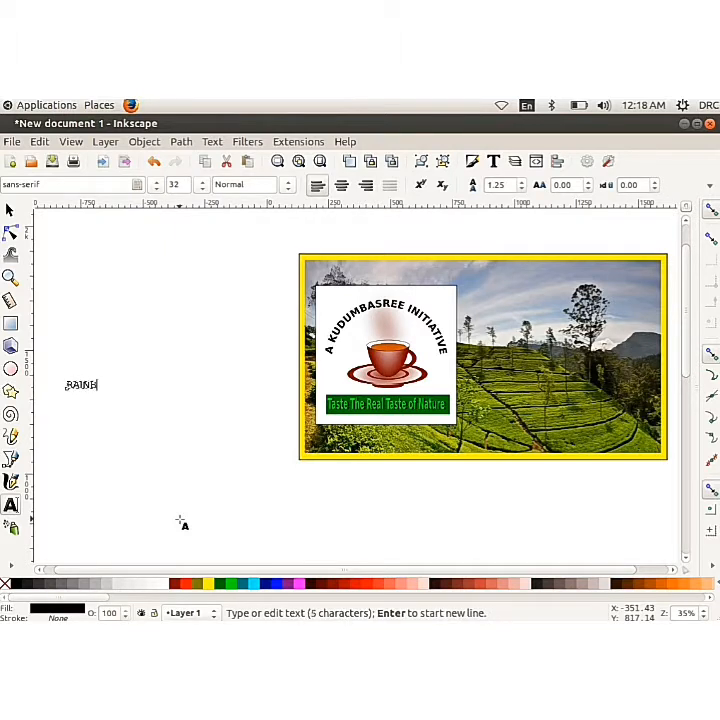
text(OW CUP)
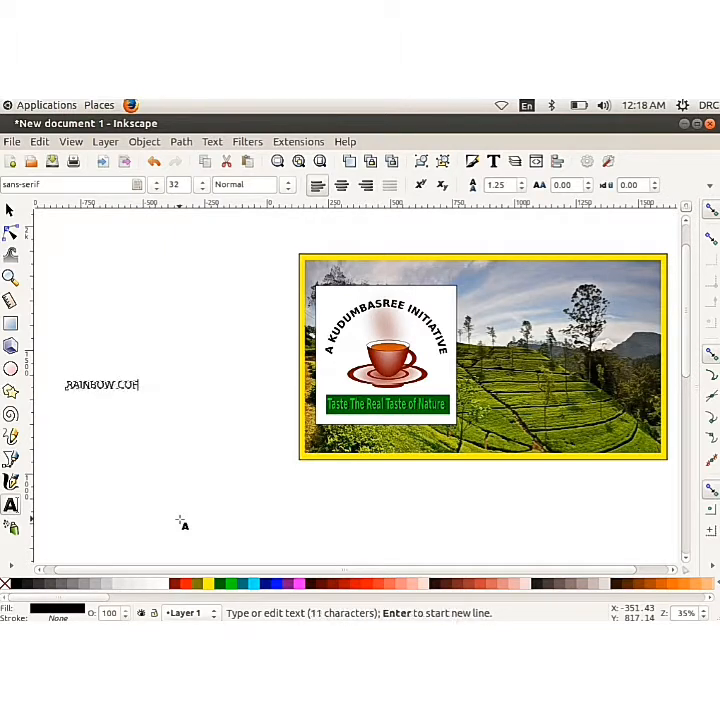
text(FEE SHOP)
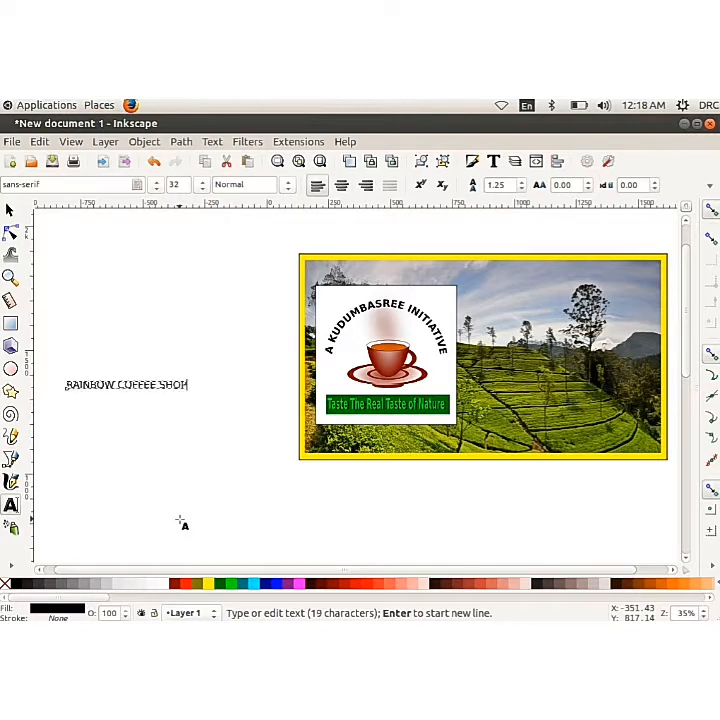
Make the whole RAINBOW COFFEE SHOP text bold and fill it with bright light blue
triple_click(97, 387)
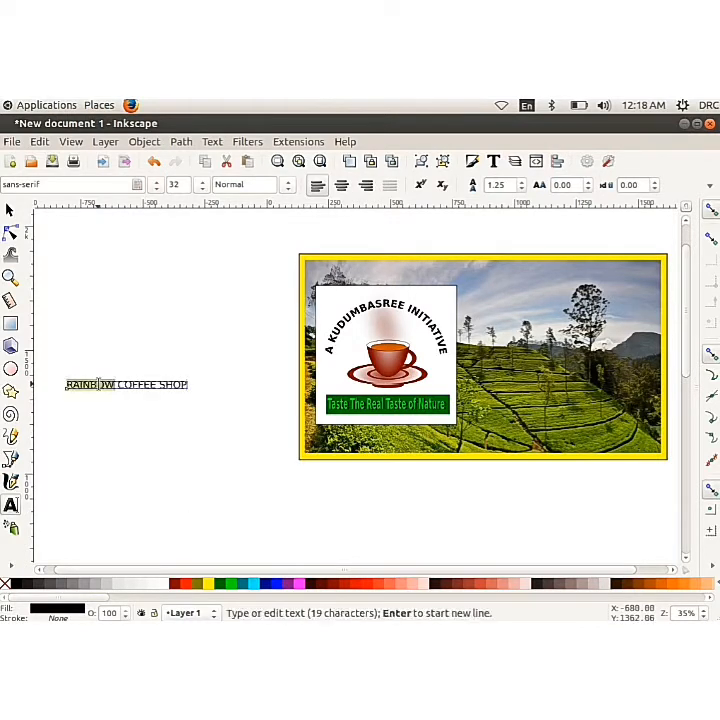
click(288, 186)
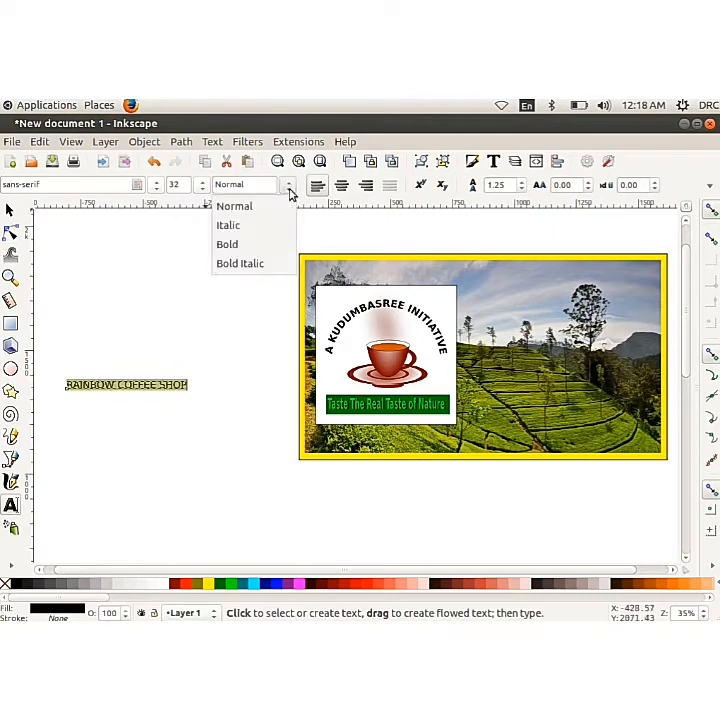
click(258, 245)
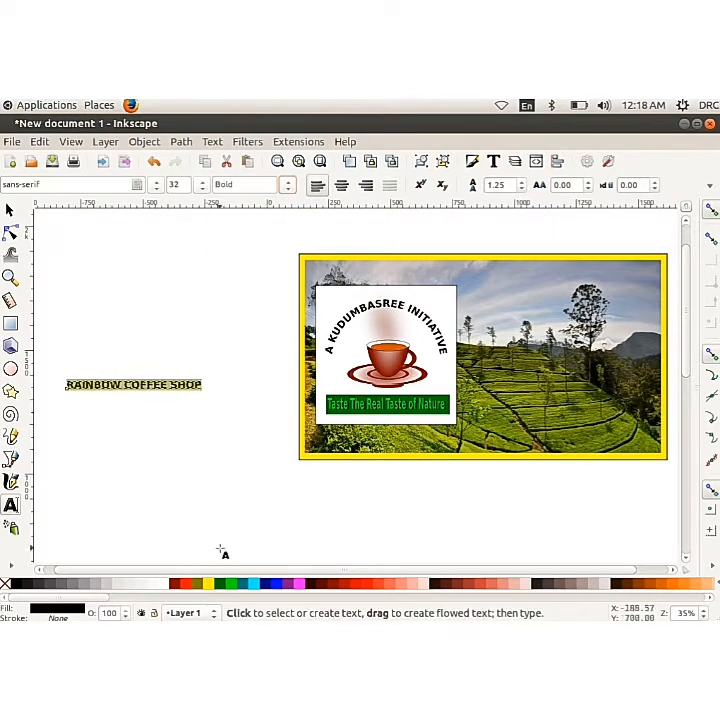
click(256, 584)
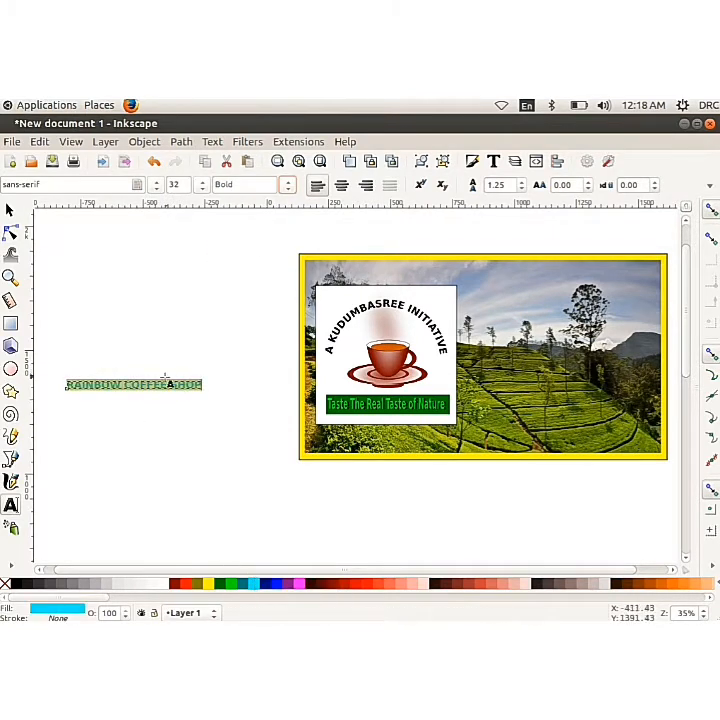
Enlarge the shop name to about 728 by 130 px and place it on the banner to the right of the logo
click(10, 210)
drag(205, 381, 285, 355)
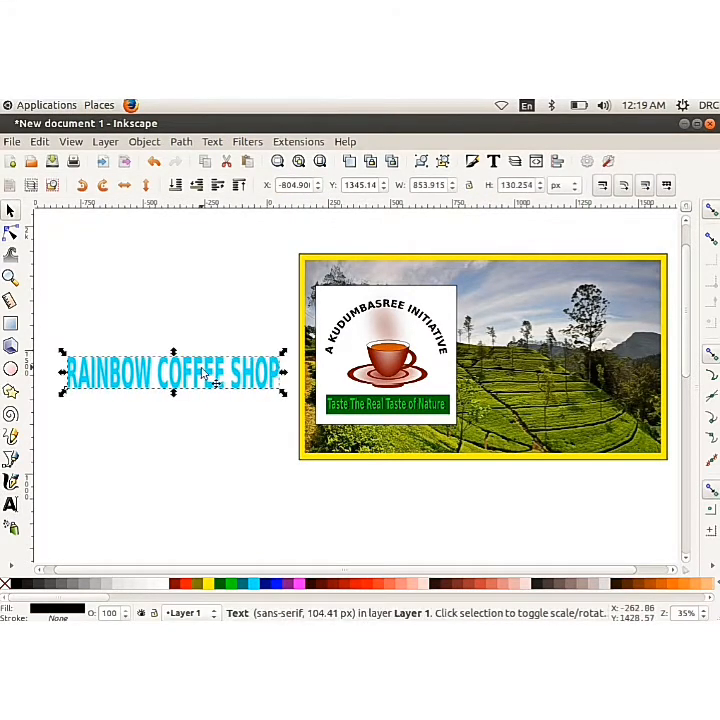
drag(199, 368, 582, 379)
drag(676, 384, 640, 381)
drag(570, 386, 587, 388)
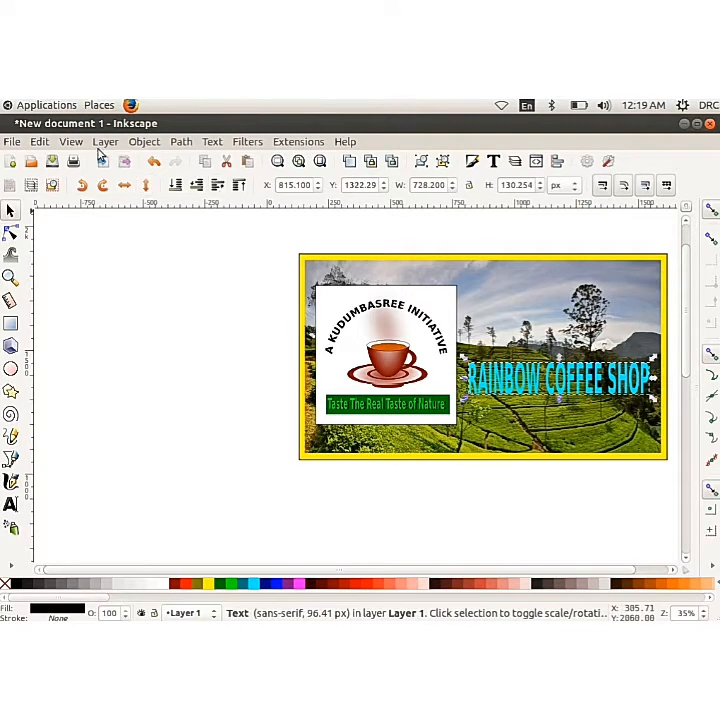
Duplicate the shop name, fill the copy with black and send it behind the blue text
click(40, 142)
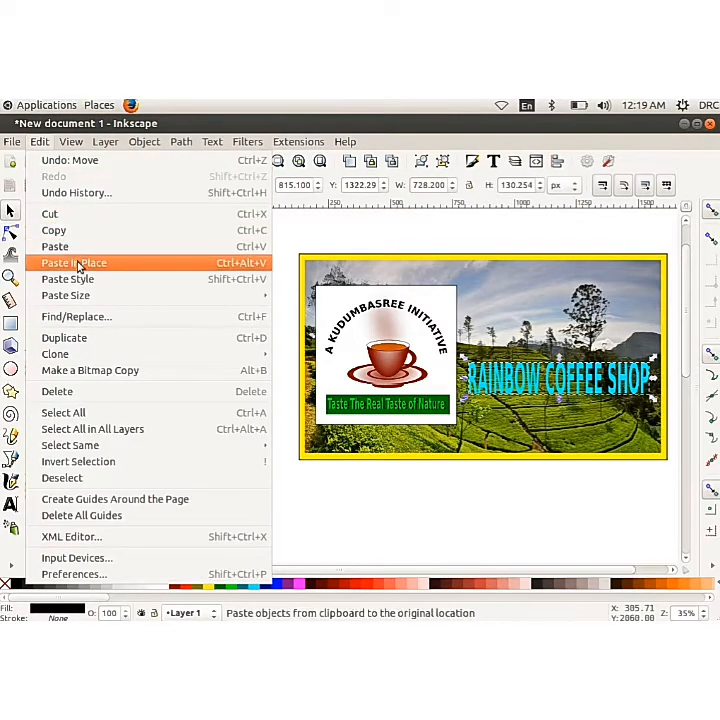
click(80, 338)
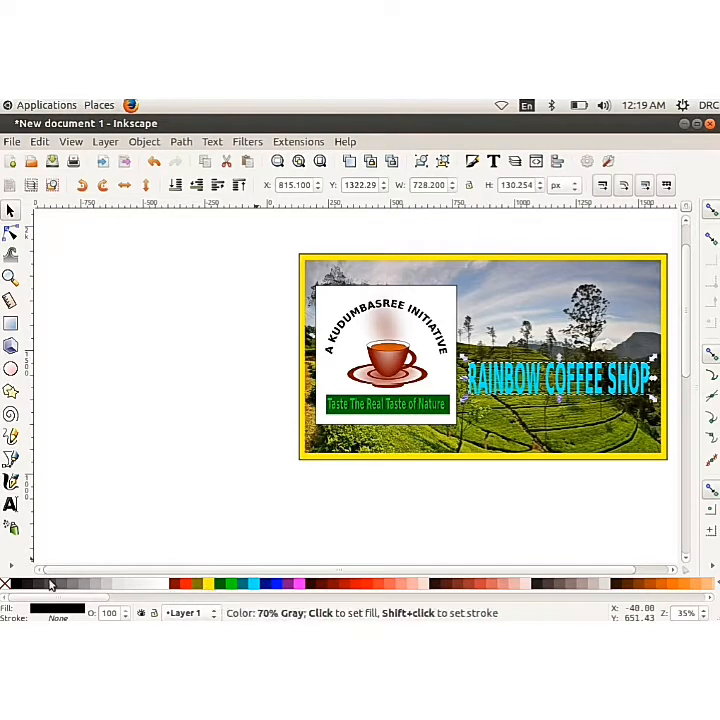
click(16, 588)
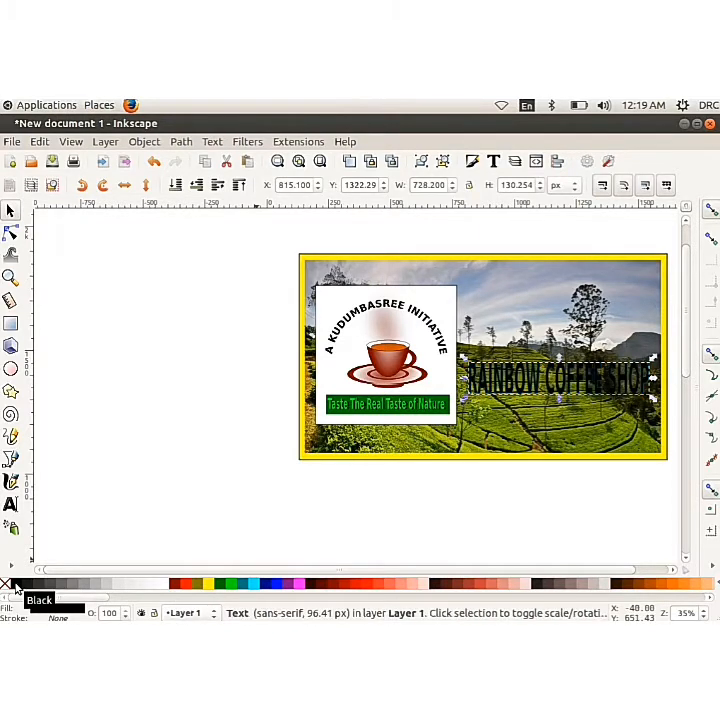
click(146, 143)
click(164, 356)
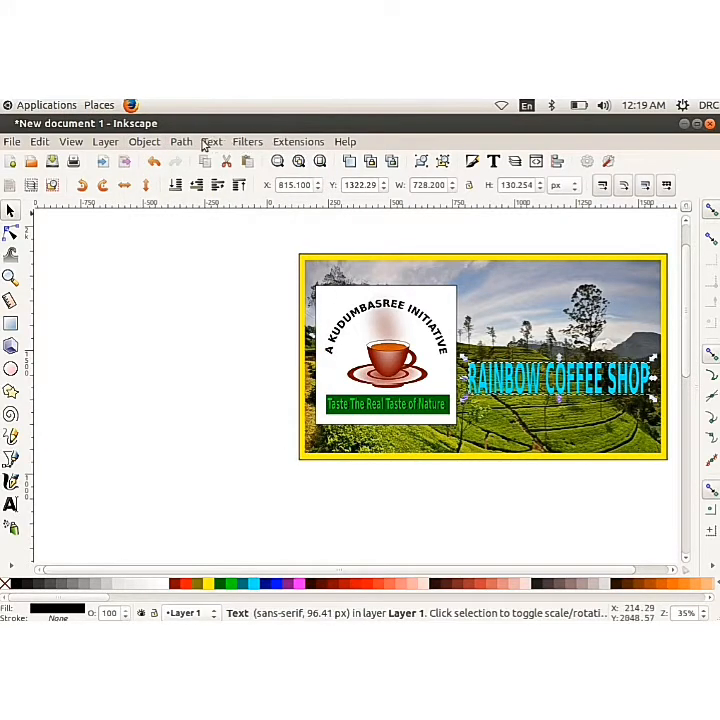
Blur the black copy of the shop name by 2%
click(150, 144)
click(156, 161)
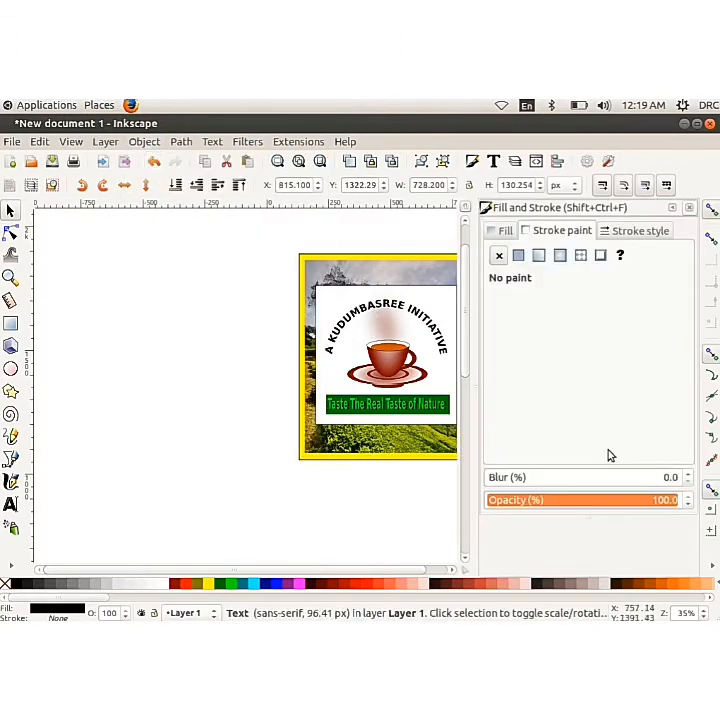
click(688, 477)
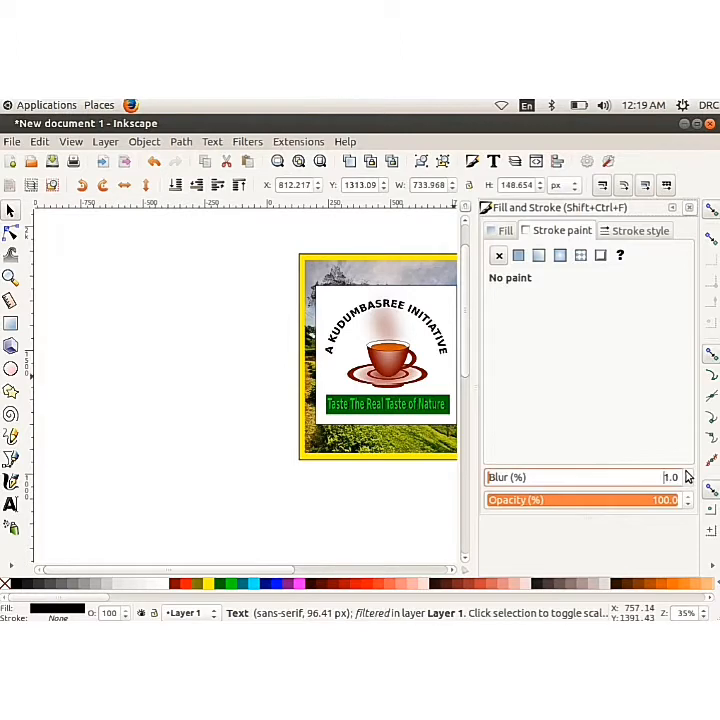
click(688, 477)
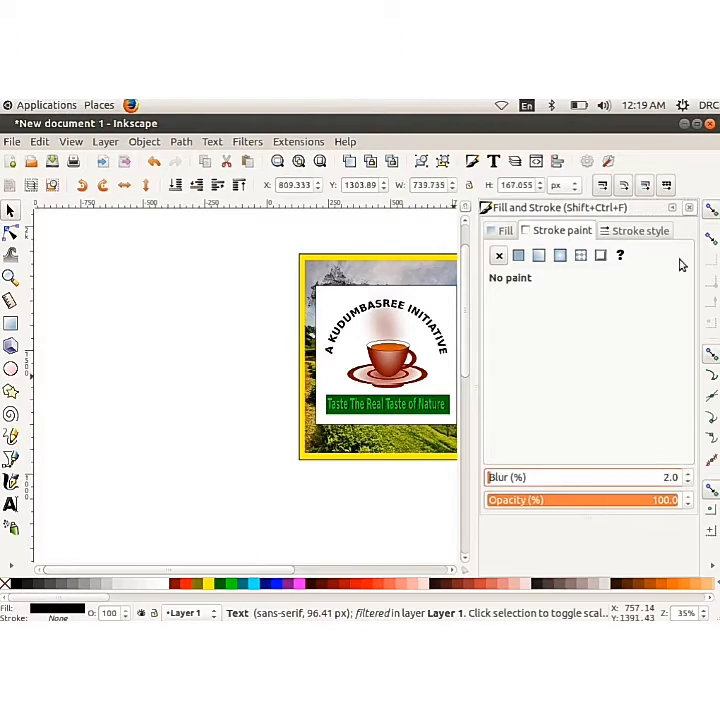
click(689, 208)
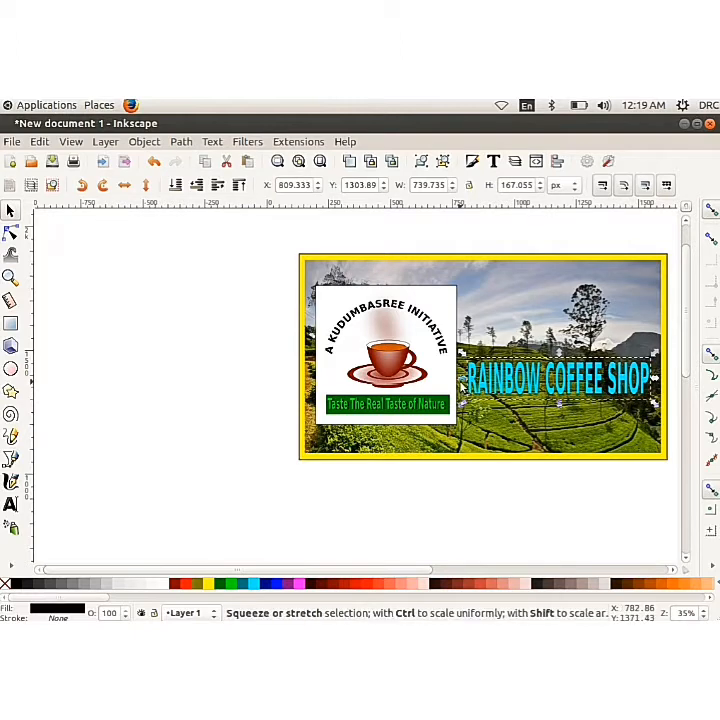
Stretch the blurred black copy sideways to about 772 px wide so it extends beyond both ends of the blue shop name
drag(459, 383, 456, 383)
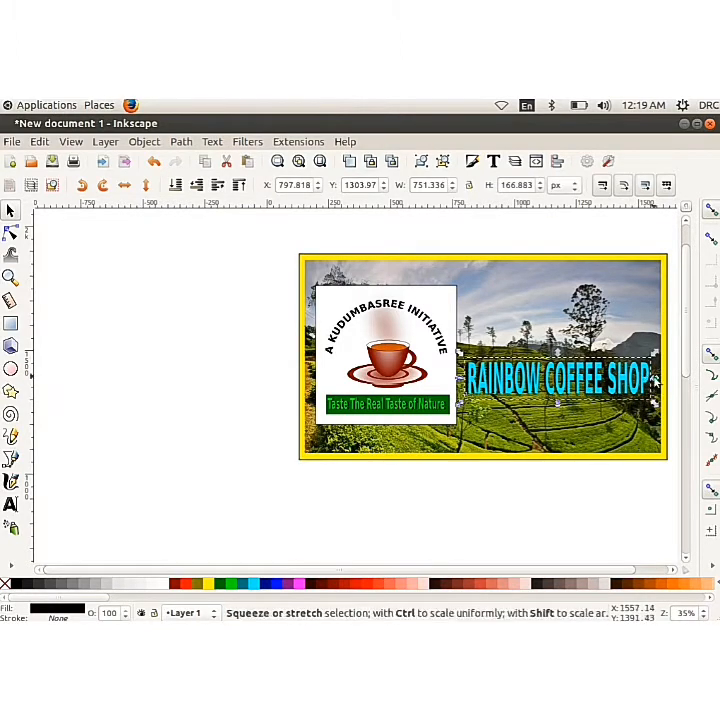
drag(659, 392, 659, 383)
click(477, 484)
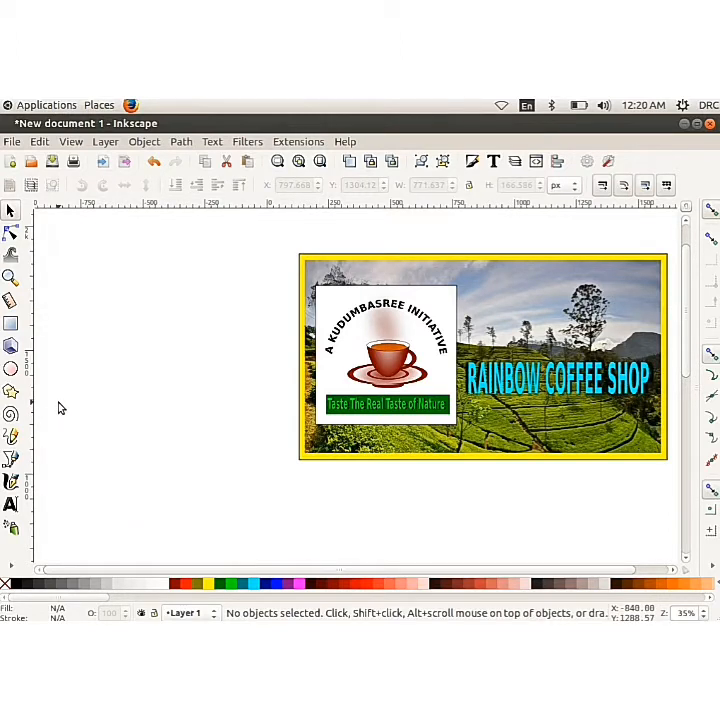
Switch the keyboard input to Malayalam and add the text ഒരു കുടുംബശ്രീ സംരംഭം on the empty canvas beside the banner
click(10, 505)
click(83, 495)
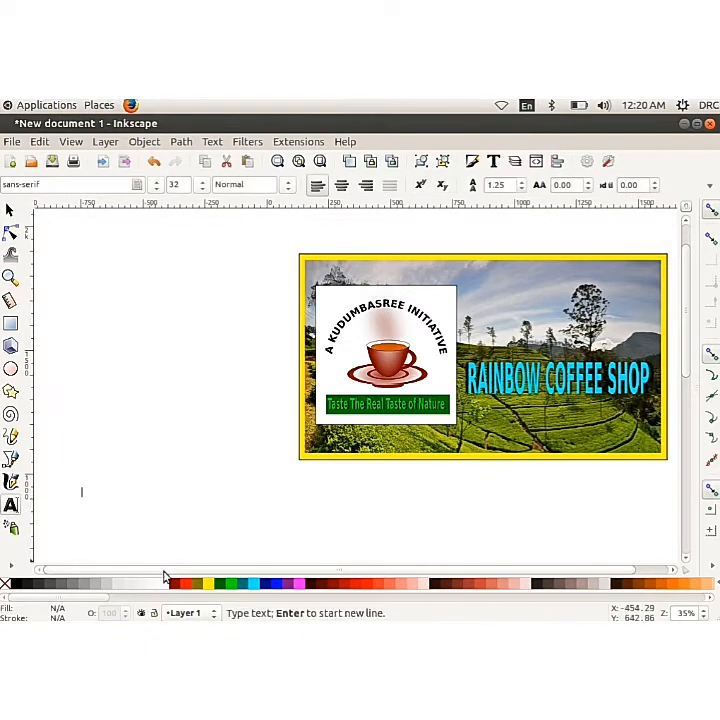
click(527, 106)
click(527, 138)
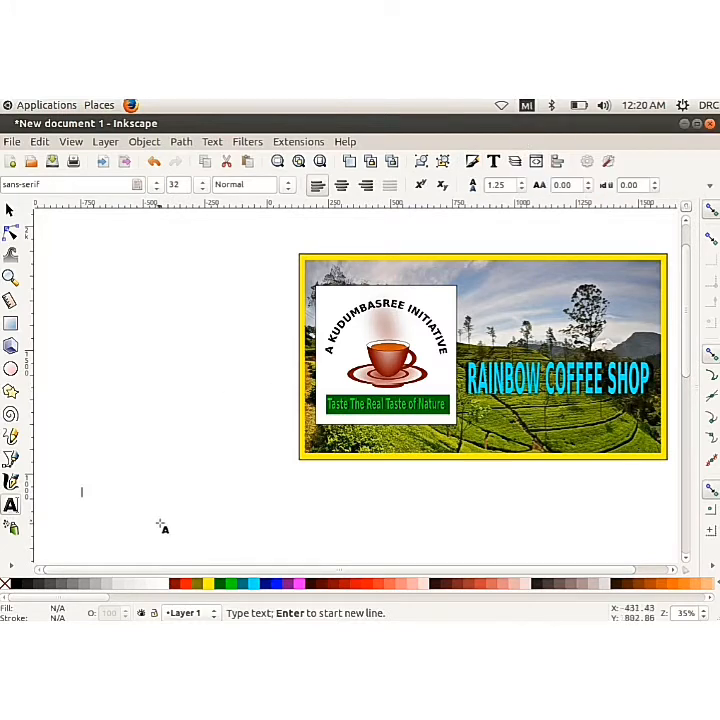
text(ക)
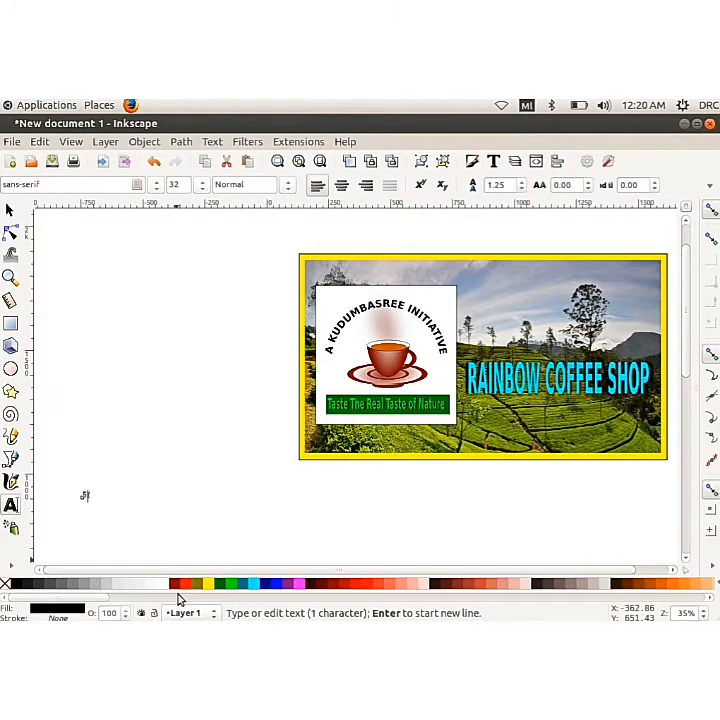
text(ുടുംബ)
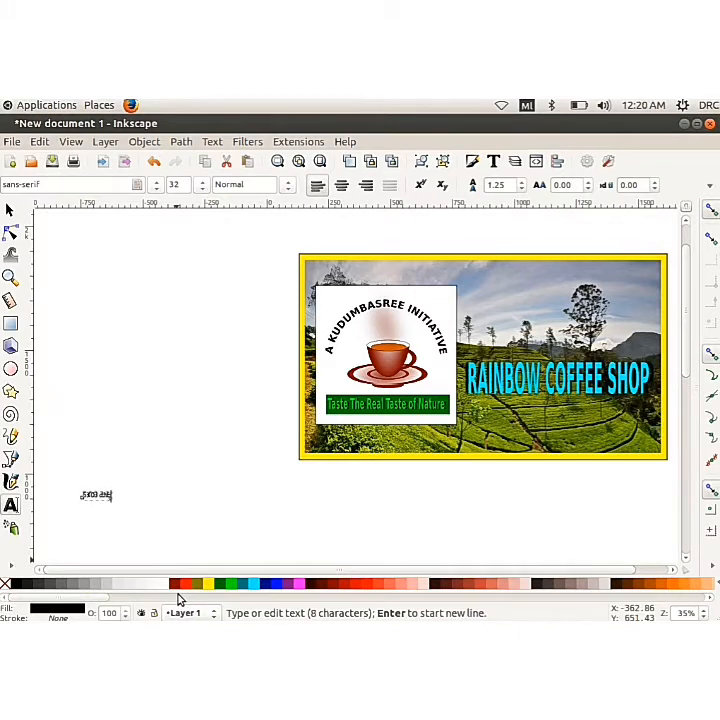
text(ം)
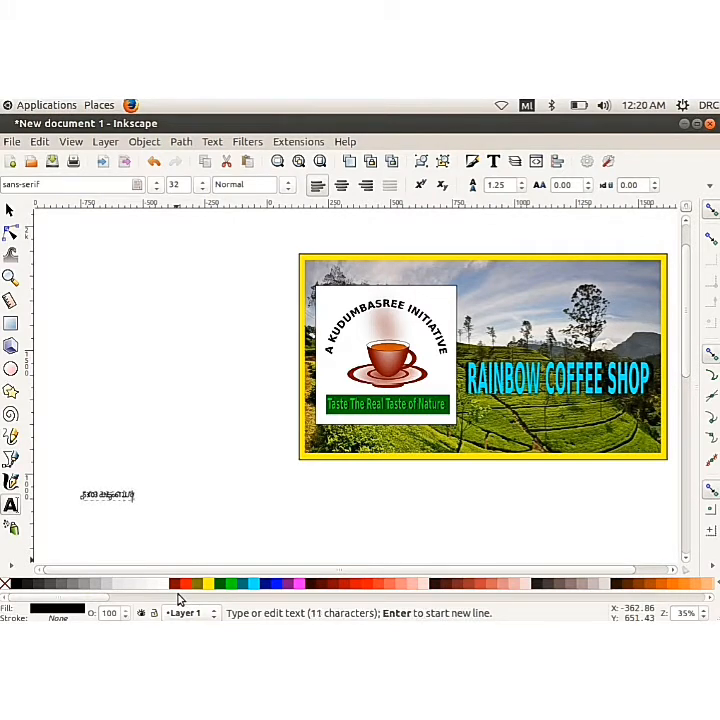
text(്രീ സംരംഭം)
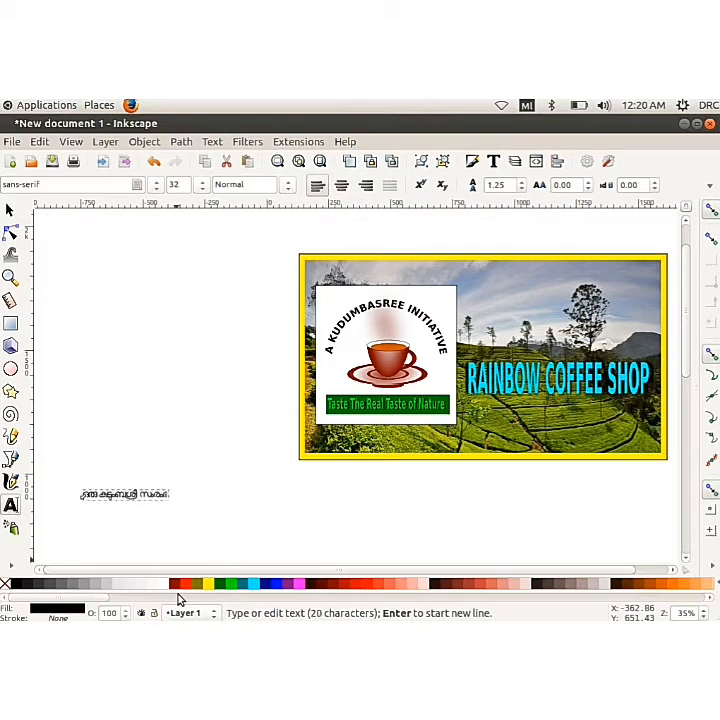
Set the font of the whole Malayalam line to Rachana
triple_click(128, 492)
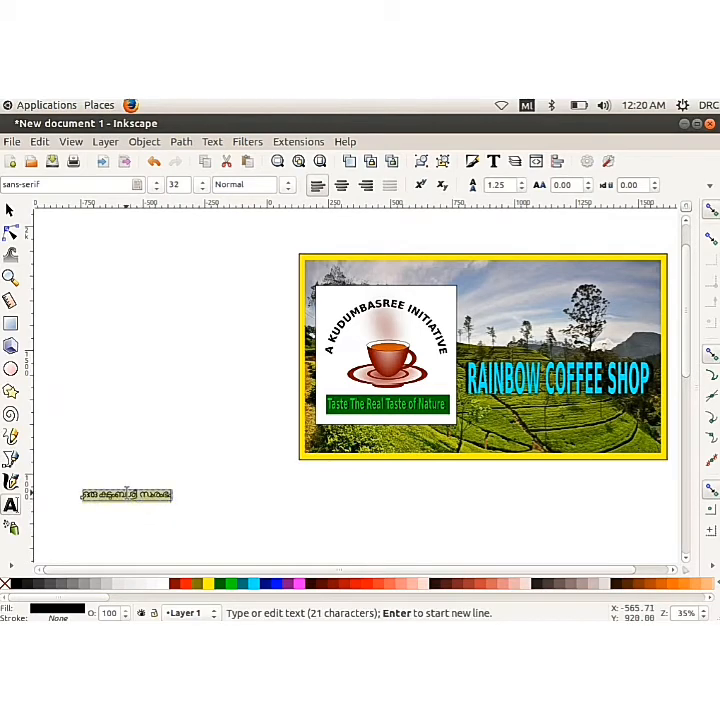
click(155, 185)
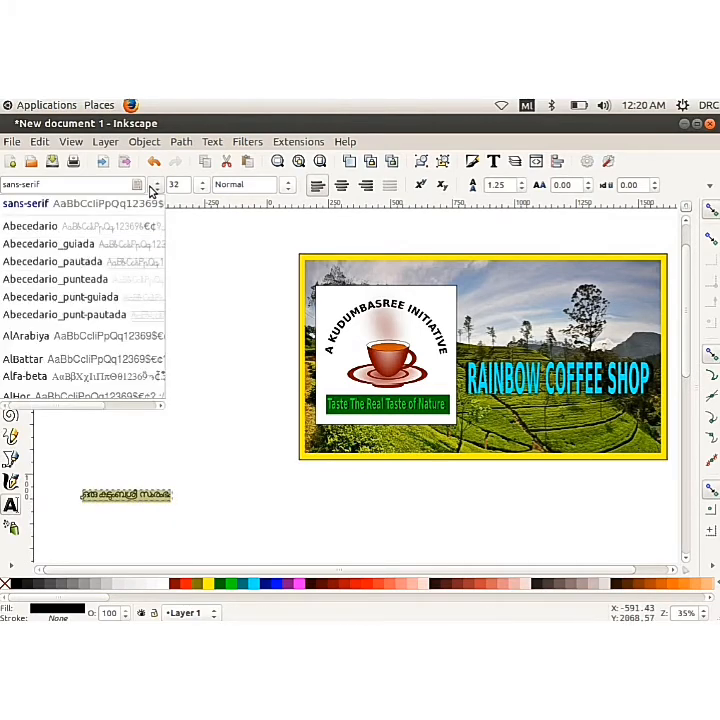
click(155, 187)
click(155, 187)
scroll(90, 330, down, 15)
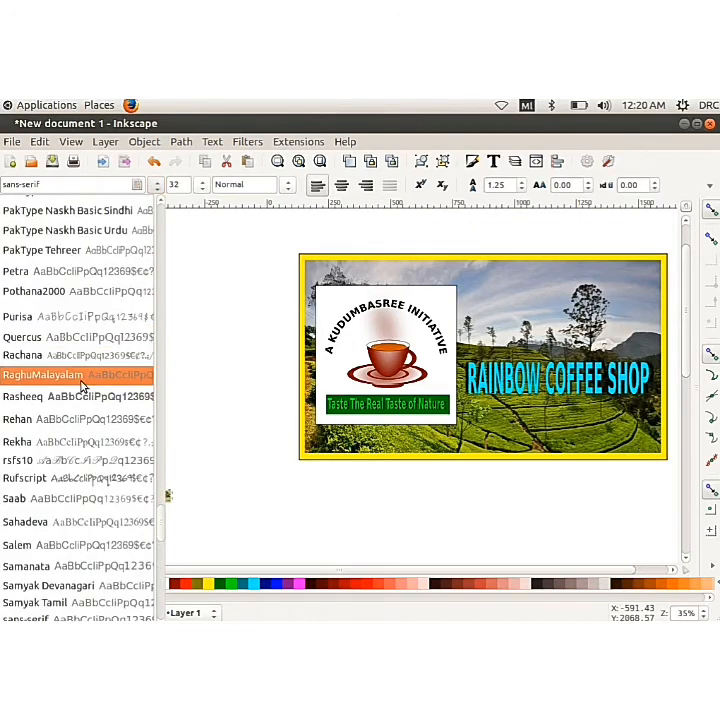
click(83, 364)
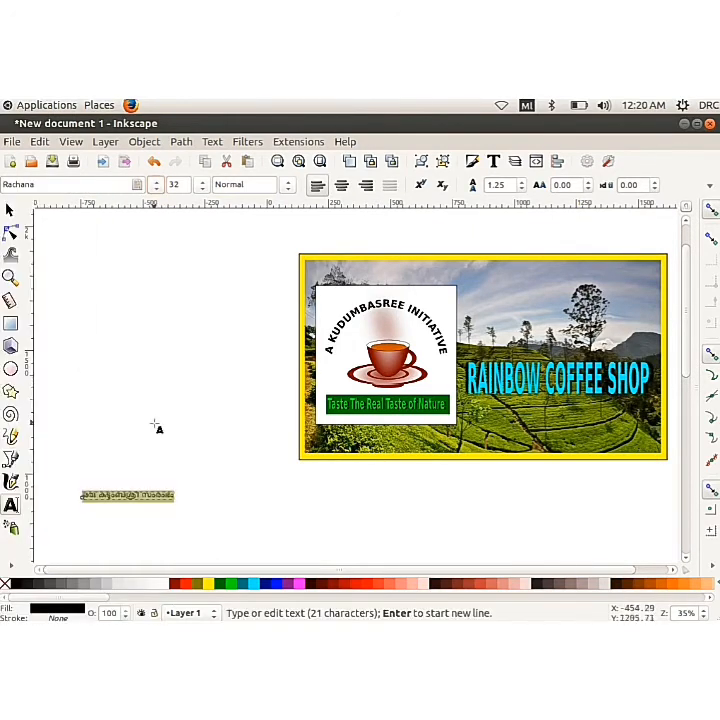
Enlarge the Malayalam line to about 699 by 135 px and place it, filled with yellow, below the shop name on the banner
click(10, 210)
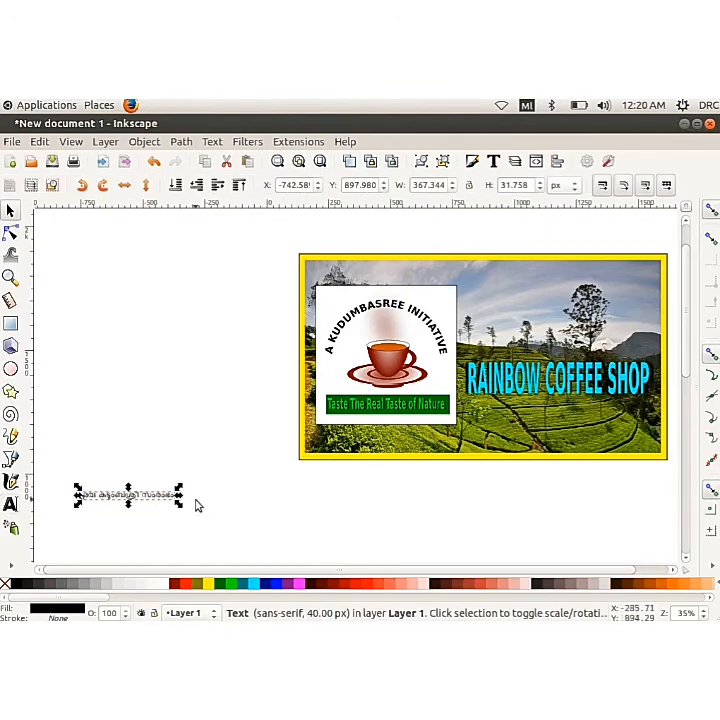
drag(179, 490, 264, 465)
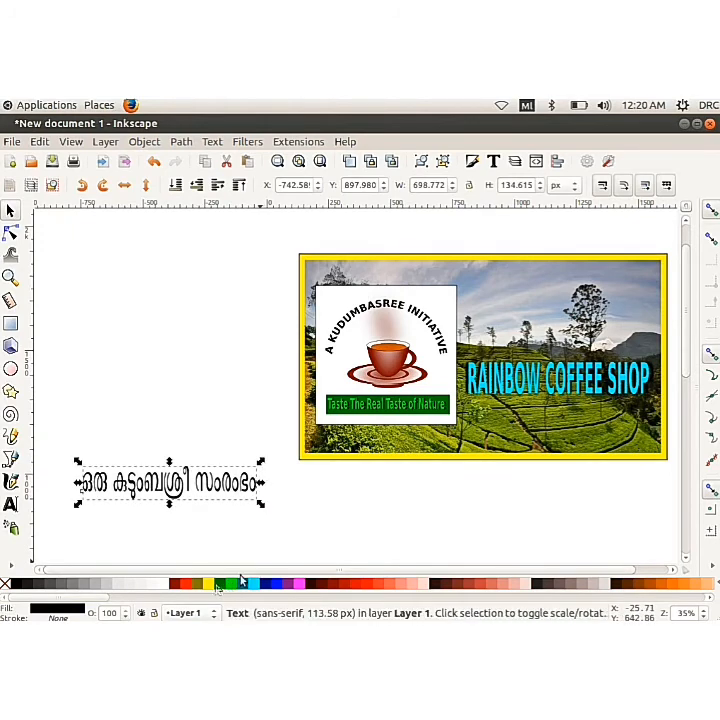
click(212, 587)
drag(184, 491, 581, 431)
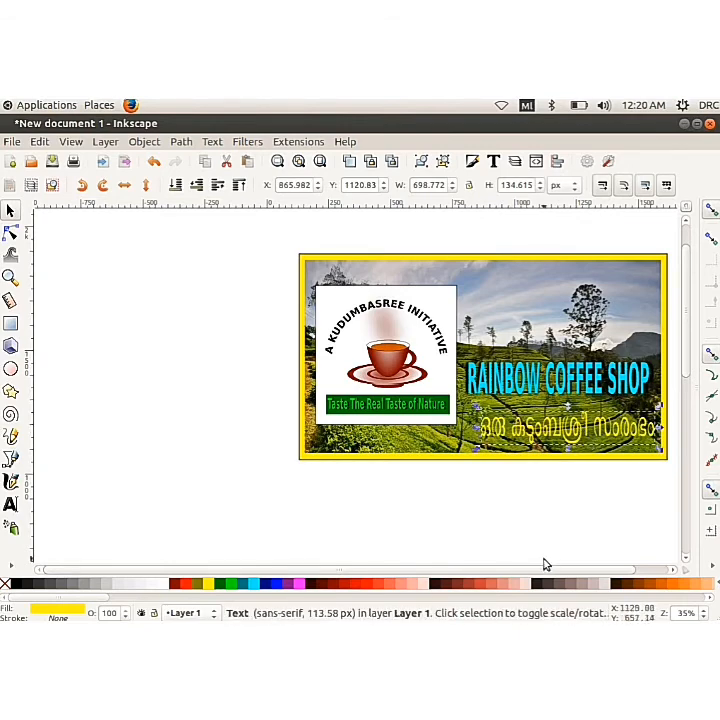
Recolour the Malayalam line bright light blue and shrink it to about 430 by 72 px in the banner's upper-right sky
click(297, 587)
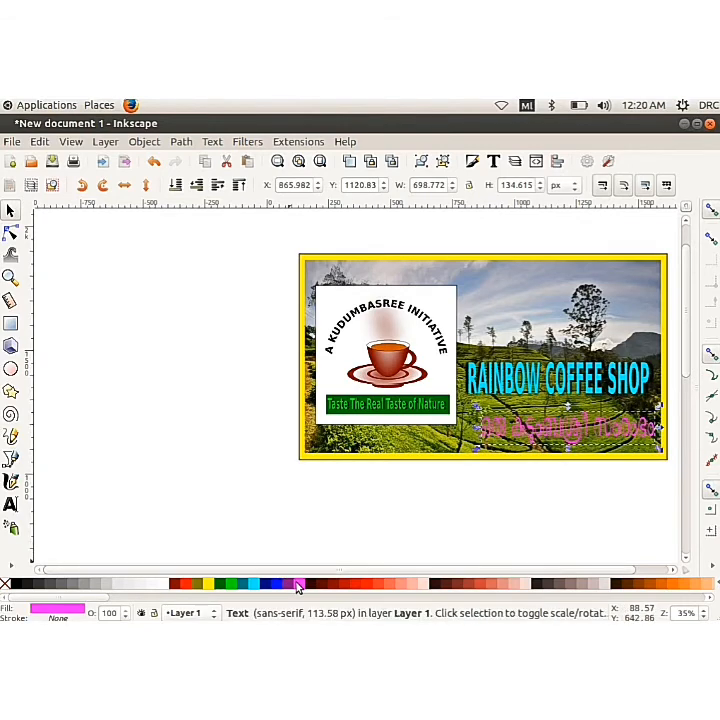
click(254, 587)
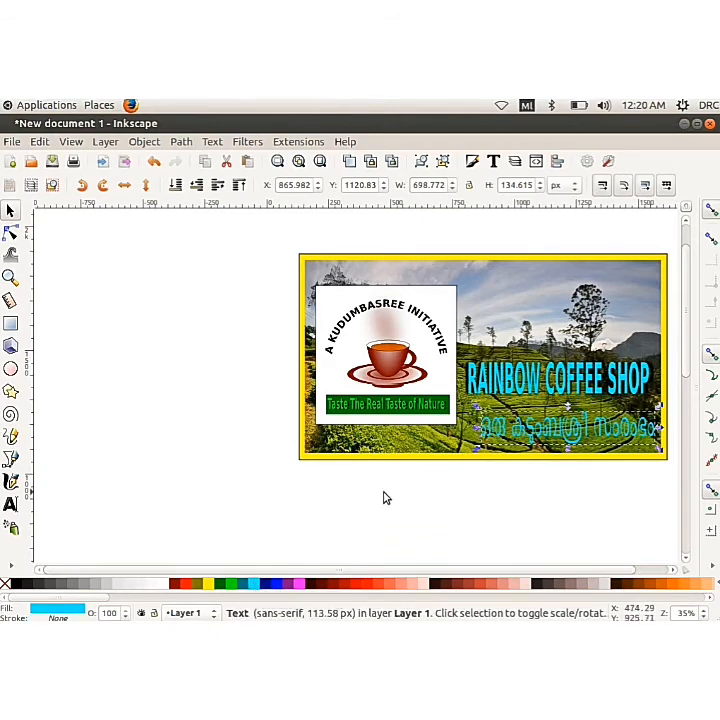
drag(477, 428, 549, 431)
drag(603, 414, 598, 284)
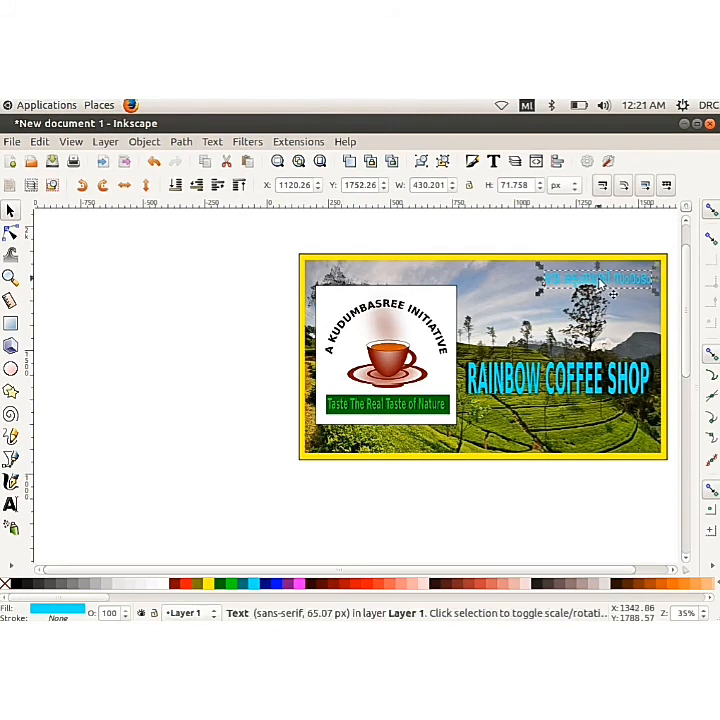
Fill the Malayalam line with white and move it back below the shop name
click(188, 585)
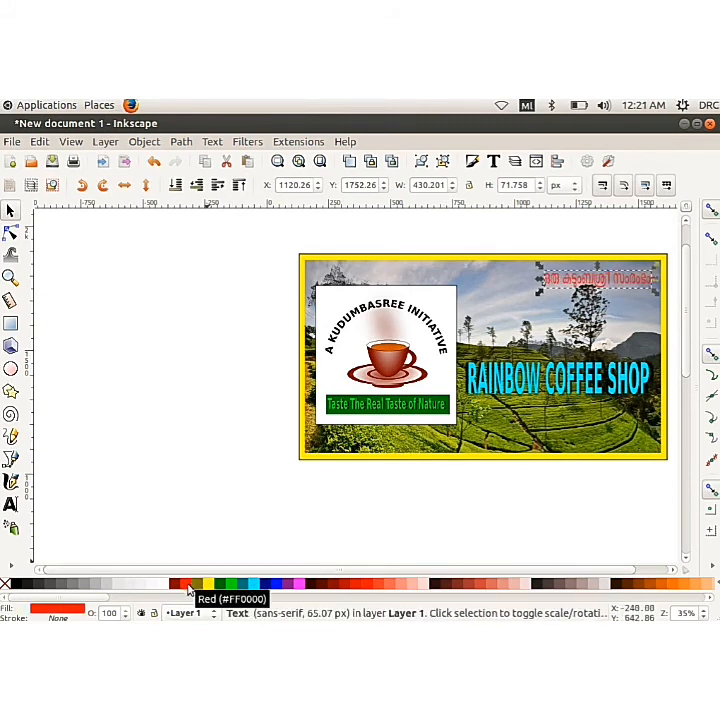
click(166, 588)
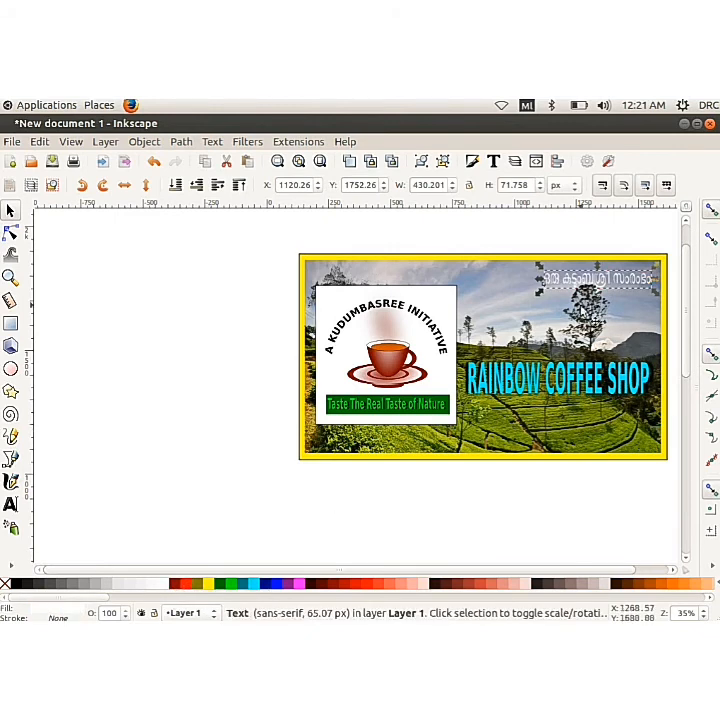
drag(570, 289, 562, 435)
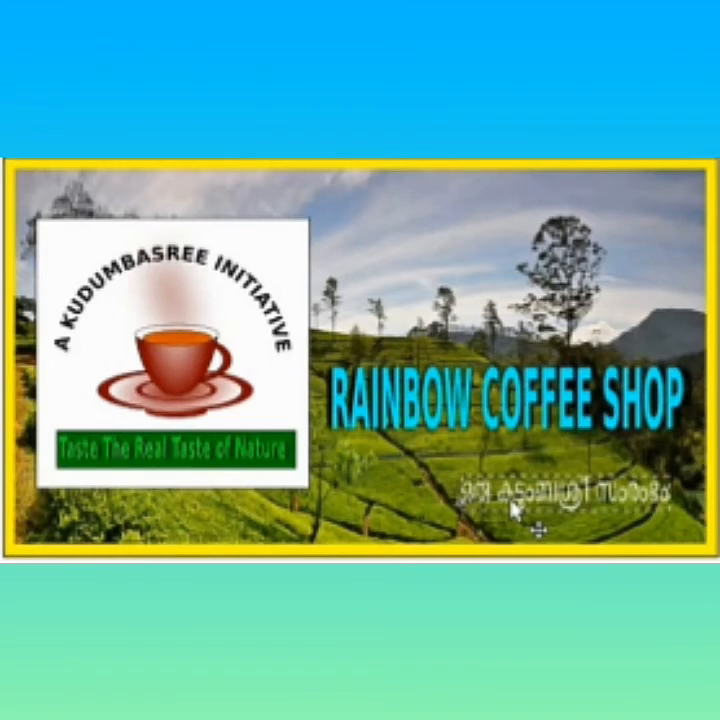